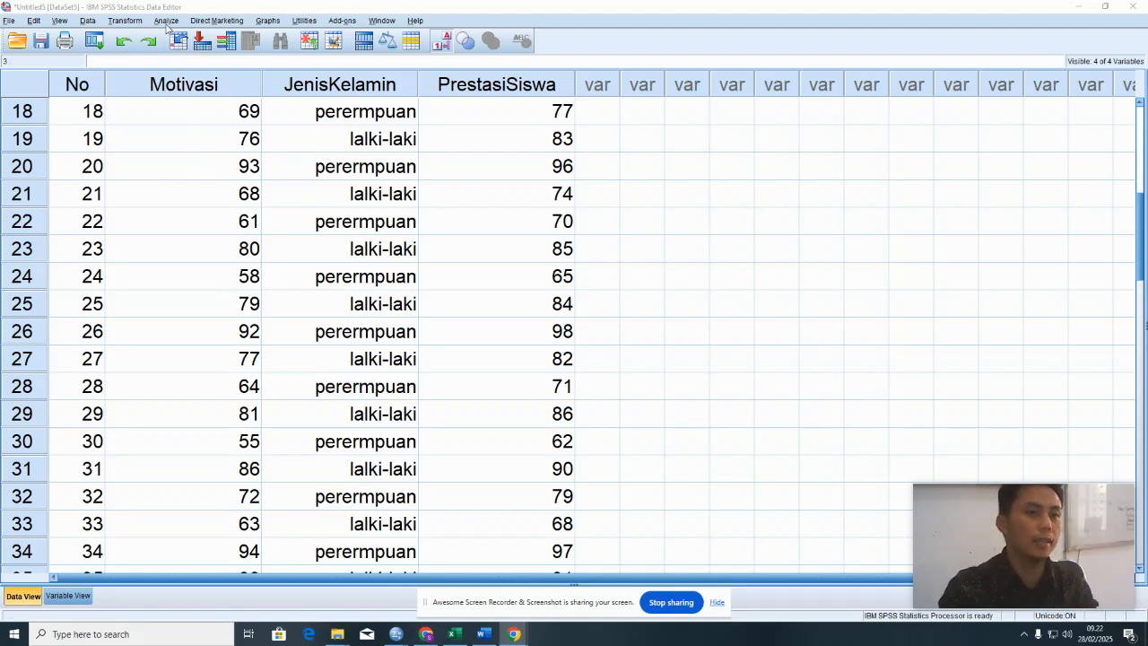
- Open the Frequencies analysis and remove Motivasi and Prestasi Siswa from its list of variables to analyze
left_click(166, 22)
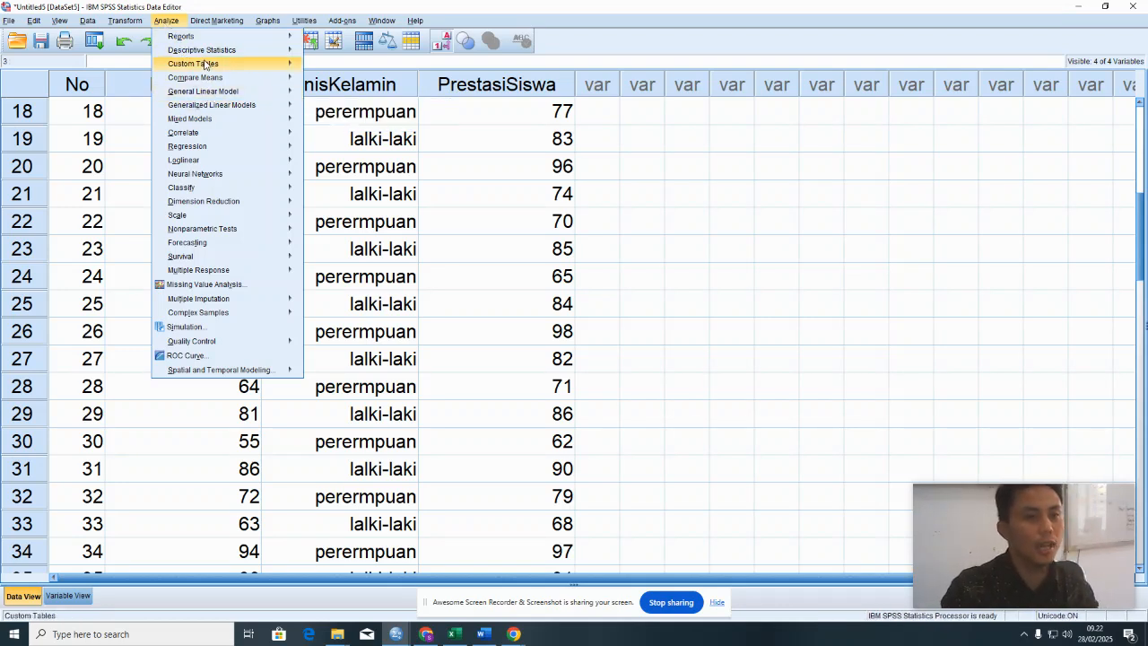
mouse_move(203, 55)
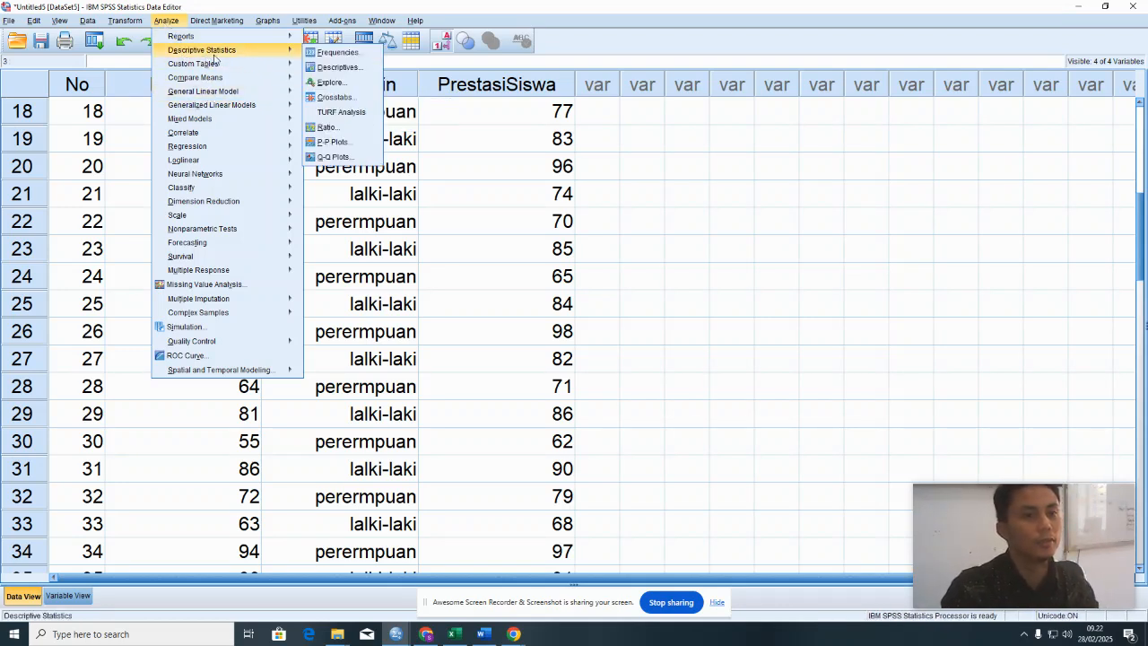
left_click(338, 54)
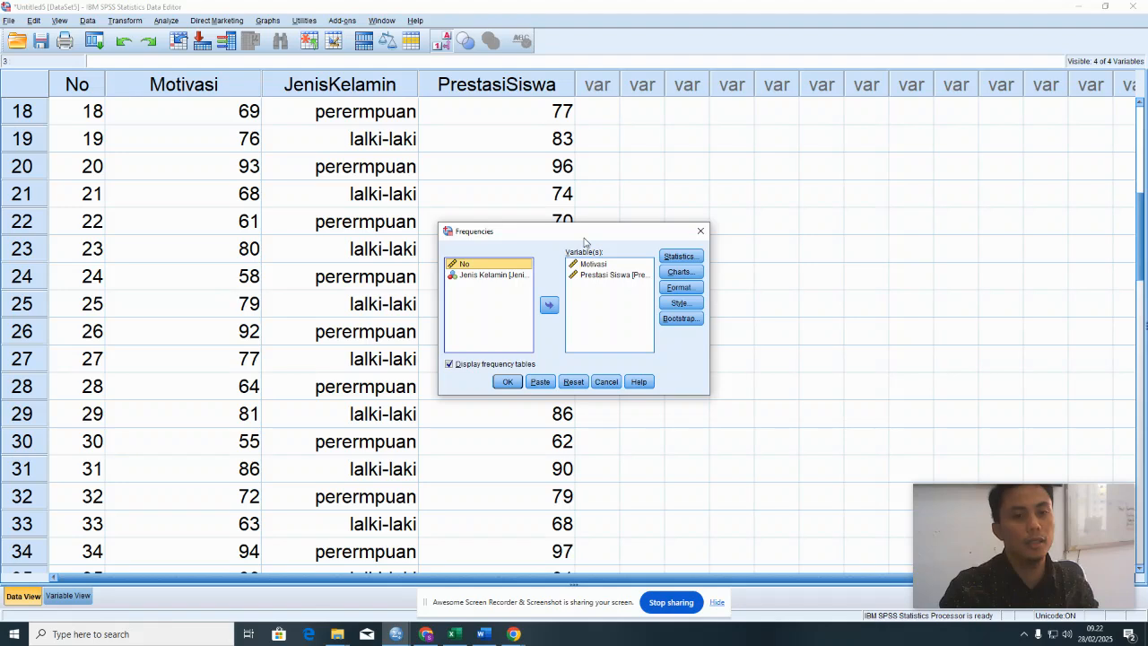
left_click(590, 265)
left_click(549, 305)
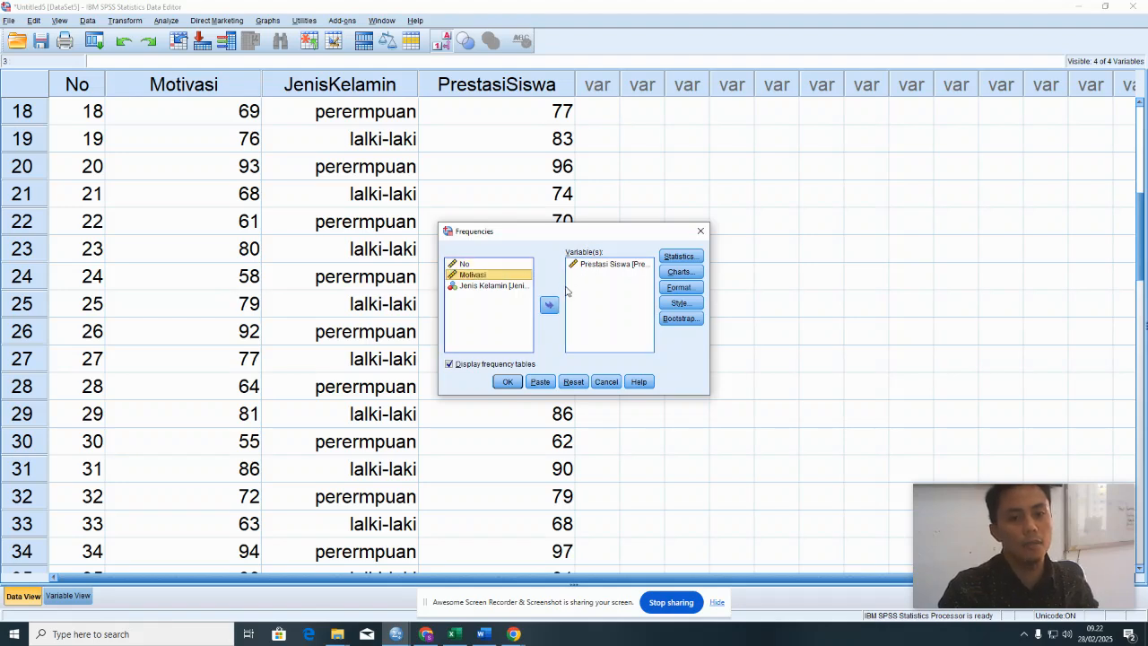
left_click(579, 266)
left_click(549, 305)
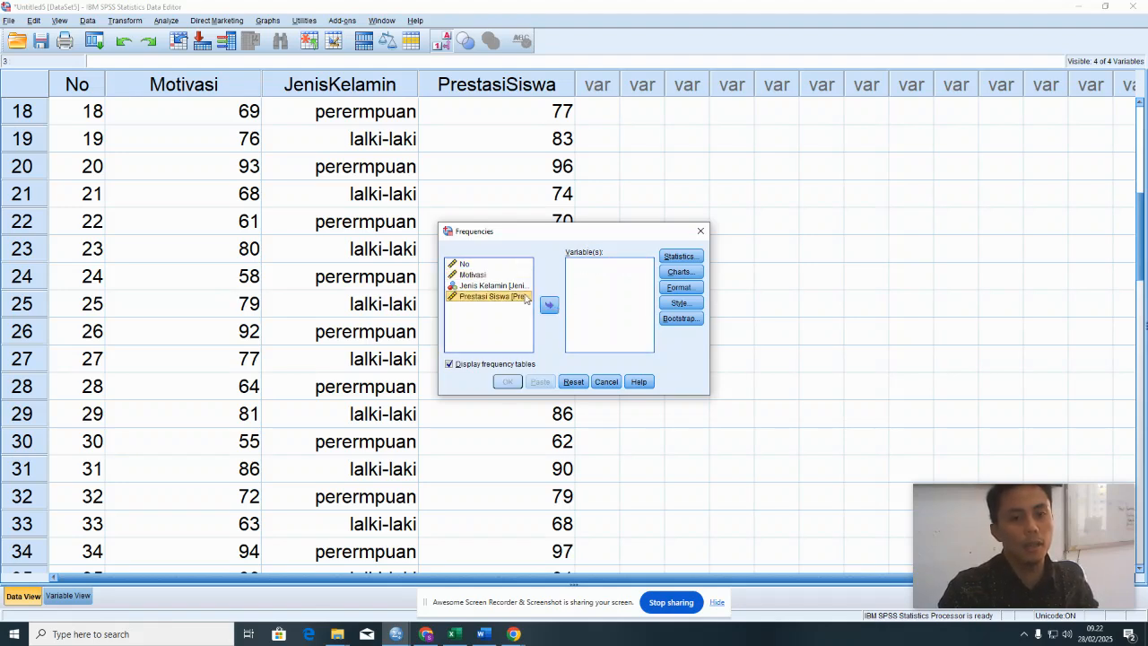
- Add Motivasi and Prestasi Siswa as the variables of the Frequencies analysis
left_click(472, 275)
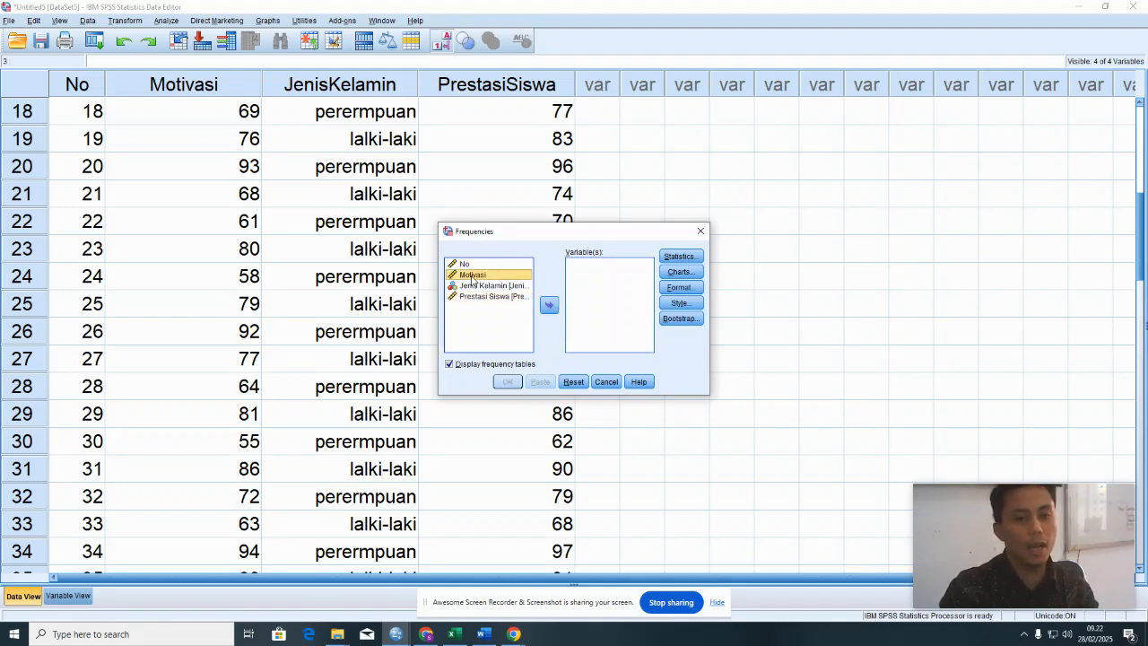
left_click(472, 299)
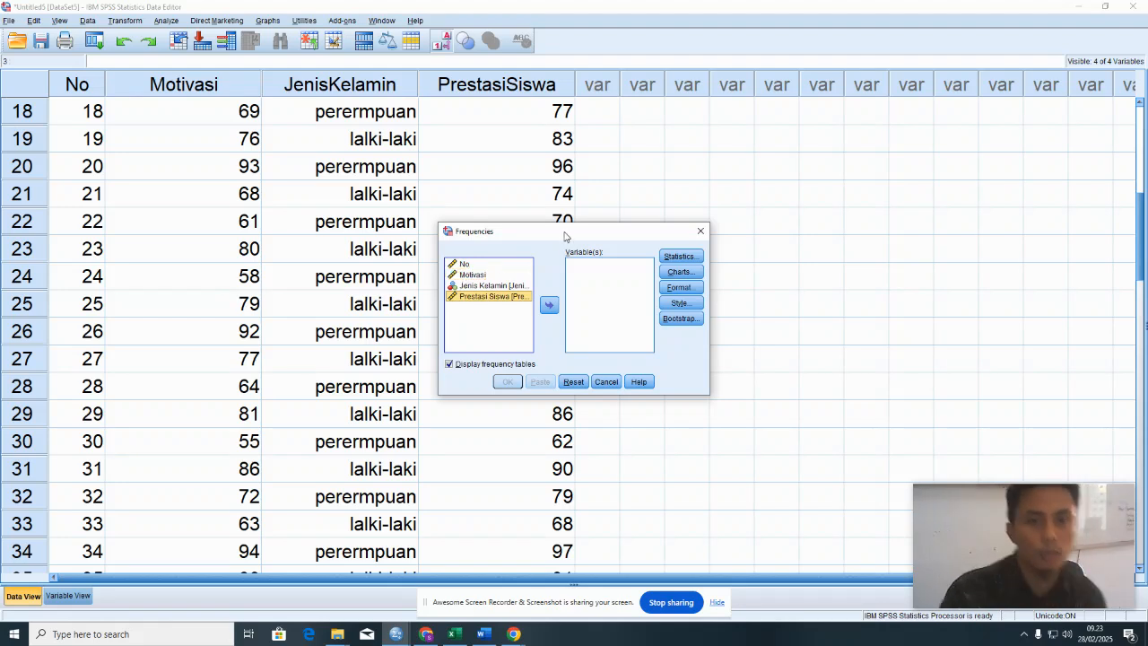
left_click(470, 276)
left_click(549, 306)
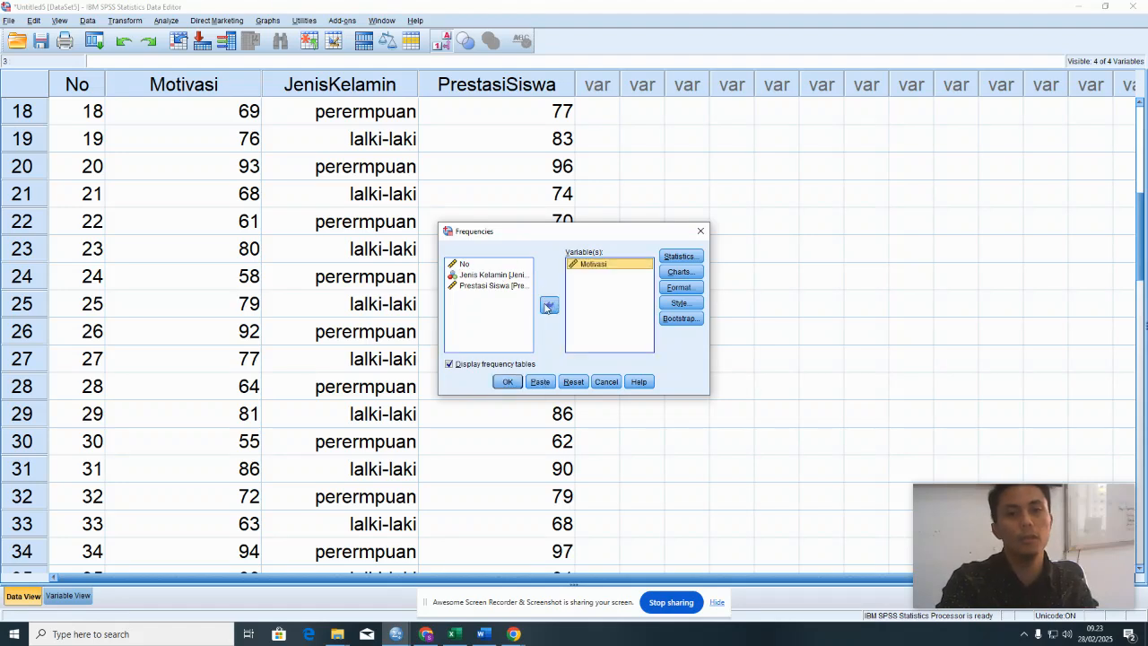
left_click(488, 287)
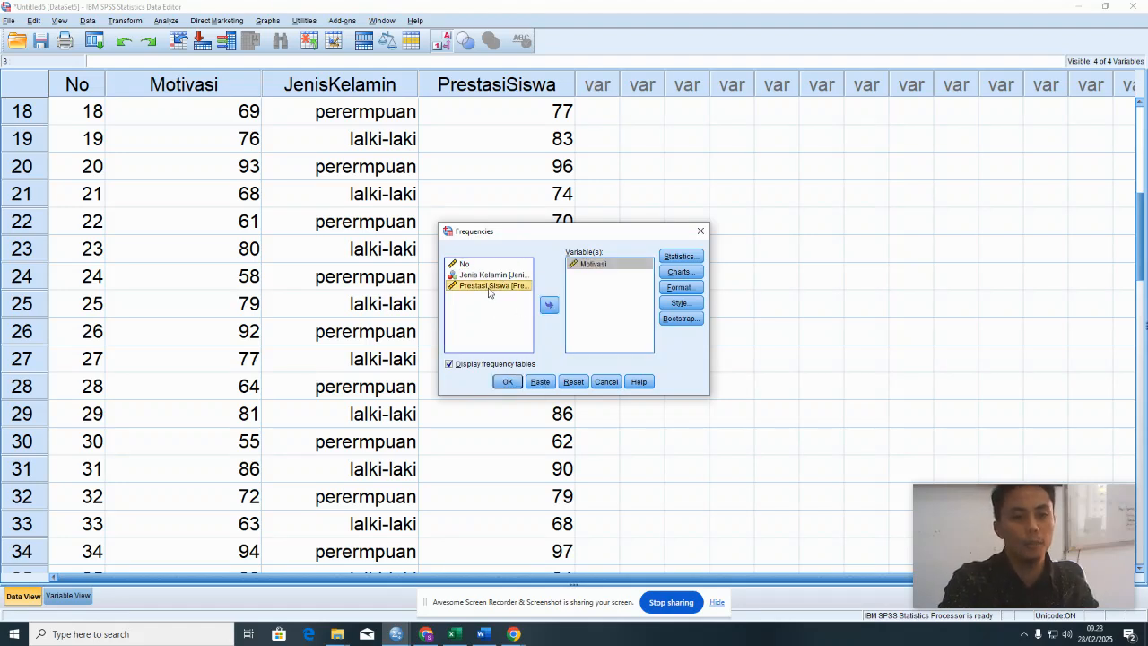
left_click(549, 306)
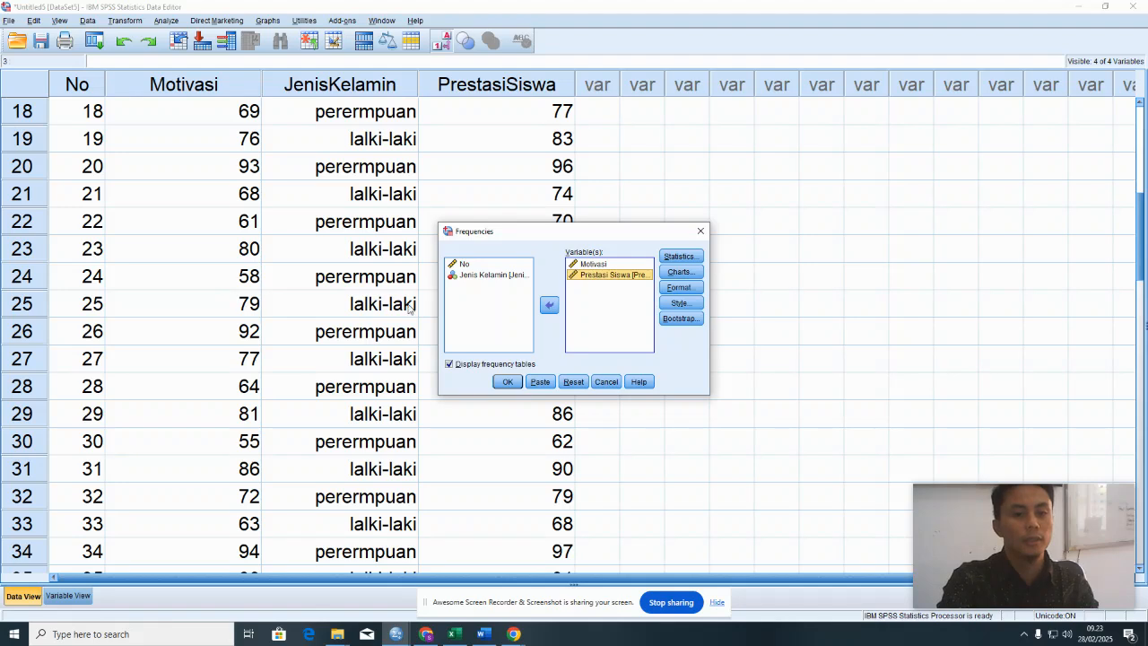
- In the Frequencies statistics options, deselect mean, median, mode, sum, standard deviation, minimum and maximum
left_click(682, 257)
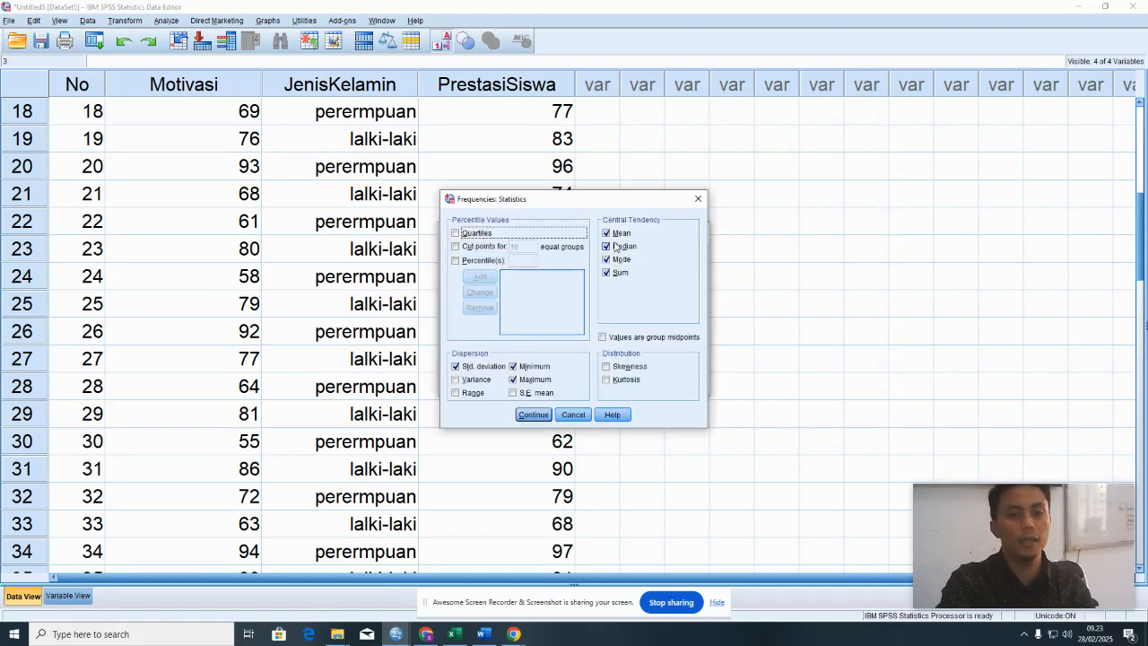
left_click(606, 233)
left_click(607, 246)
left_click(606, 260)
left_click(606, 272)
left_click(456, 366)
left_click(513, 366)
left_click(514, 380)
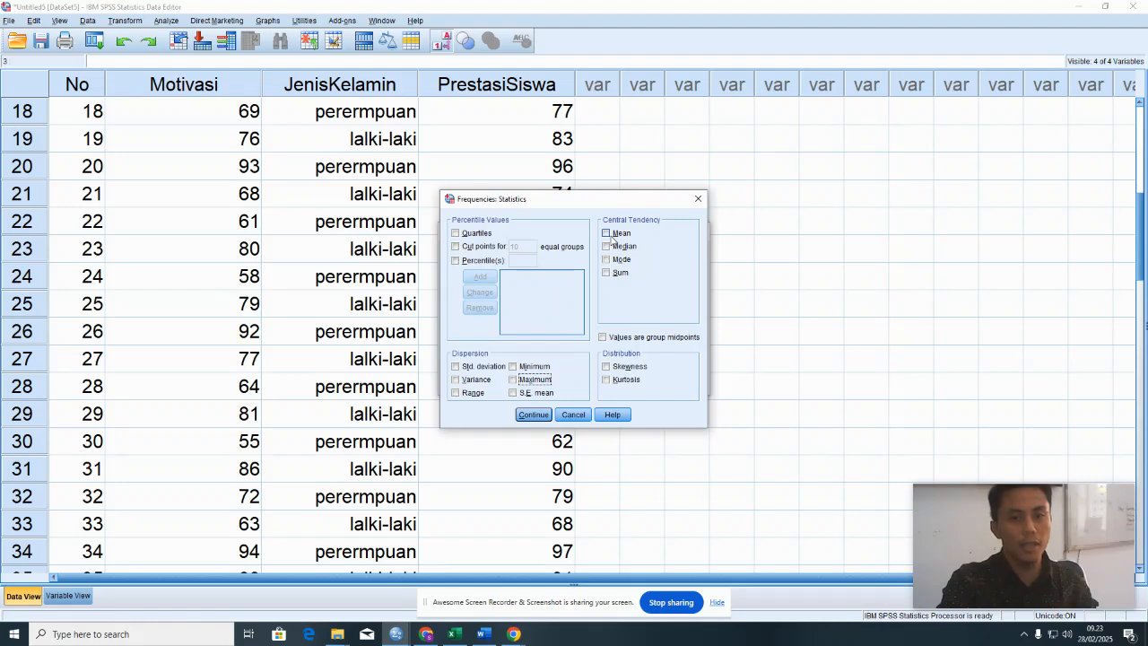
- Select mean, median and mode as the central tendency statistics, leaving sum deselected
left_click(611, 236)
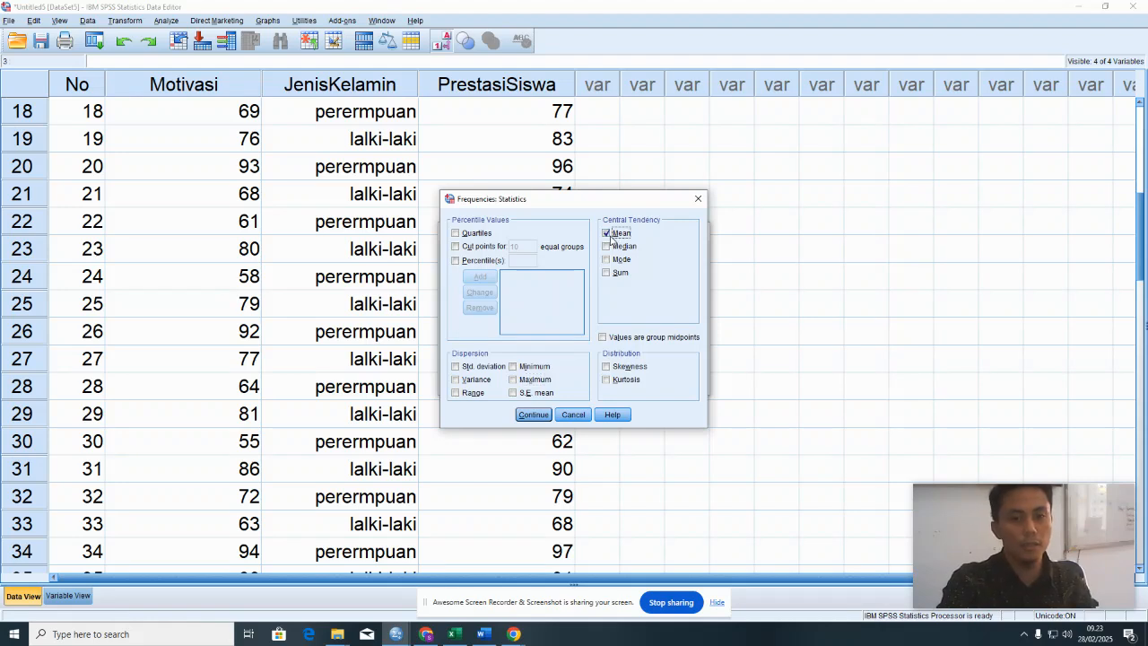
left_click(609, 249)
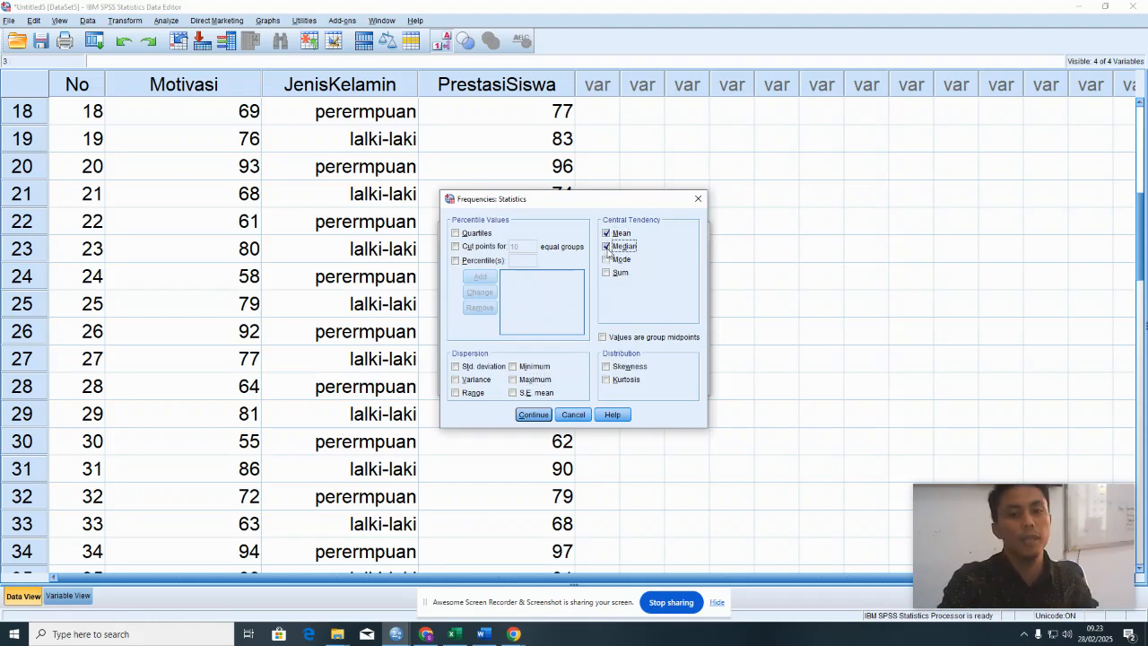
left_click(606, 260)
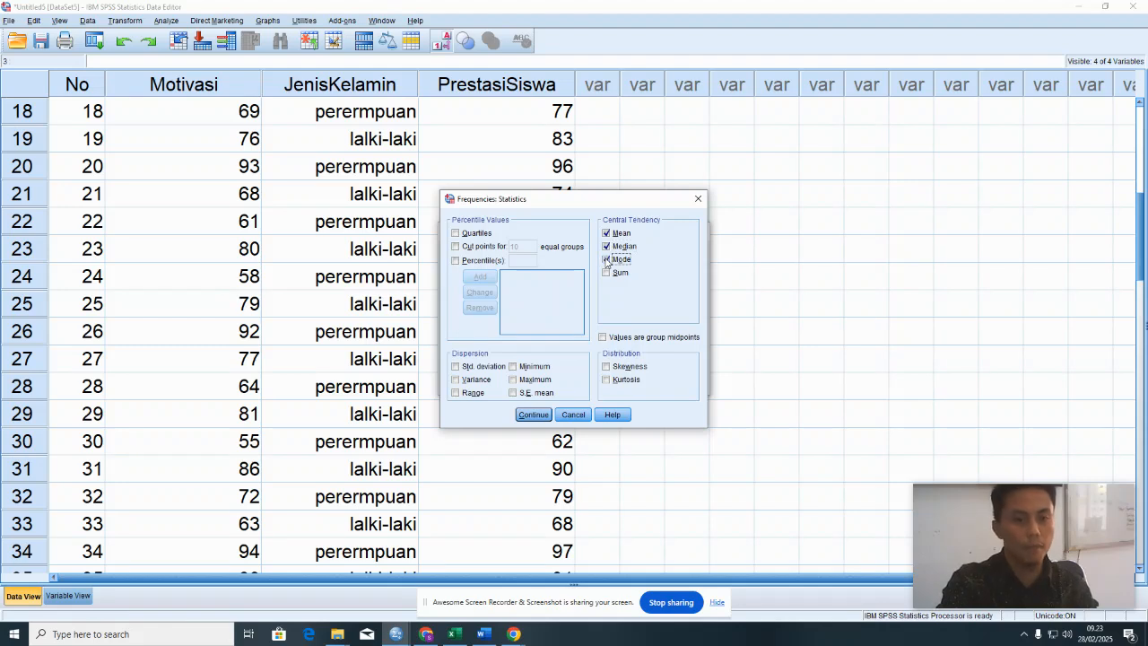
left_click(607, 274)
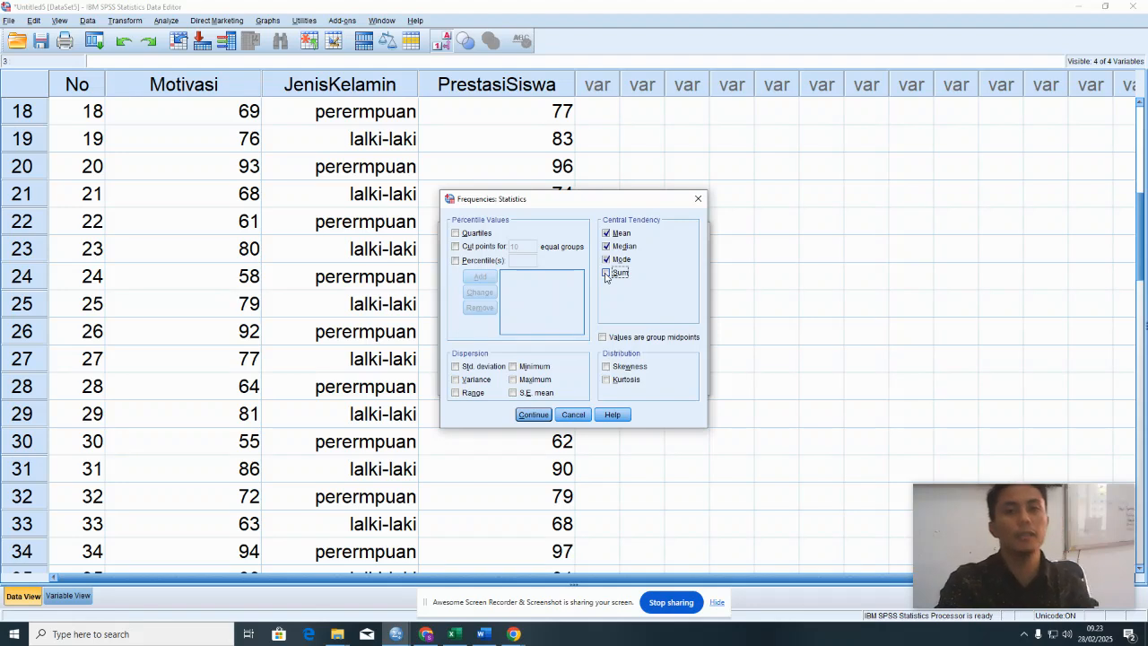
left_click(480, 374)
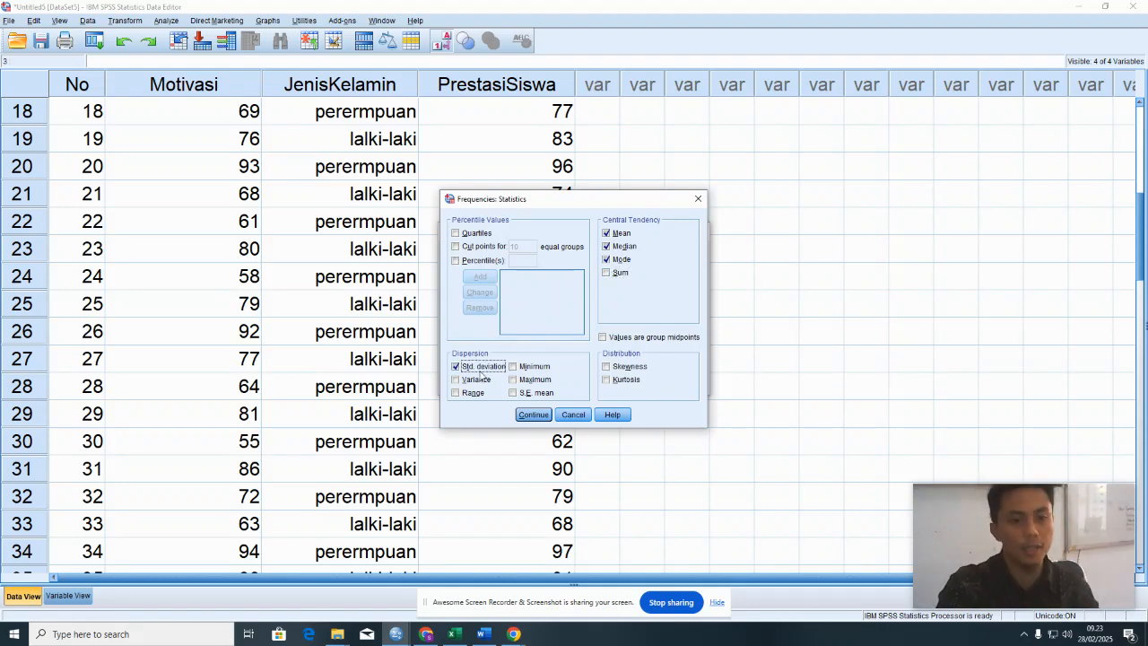
left_click(518, 368)
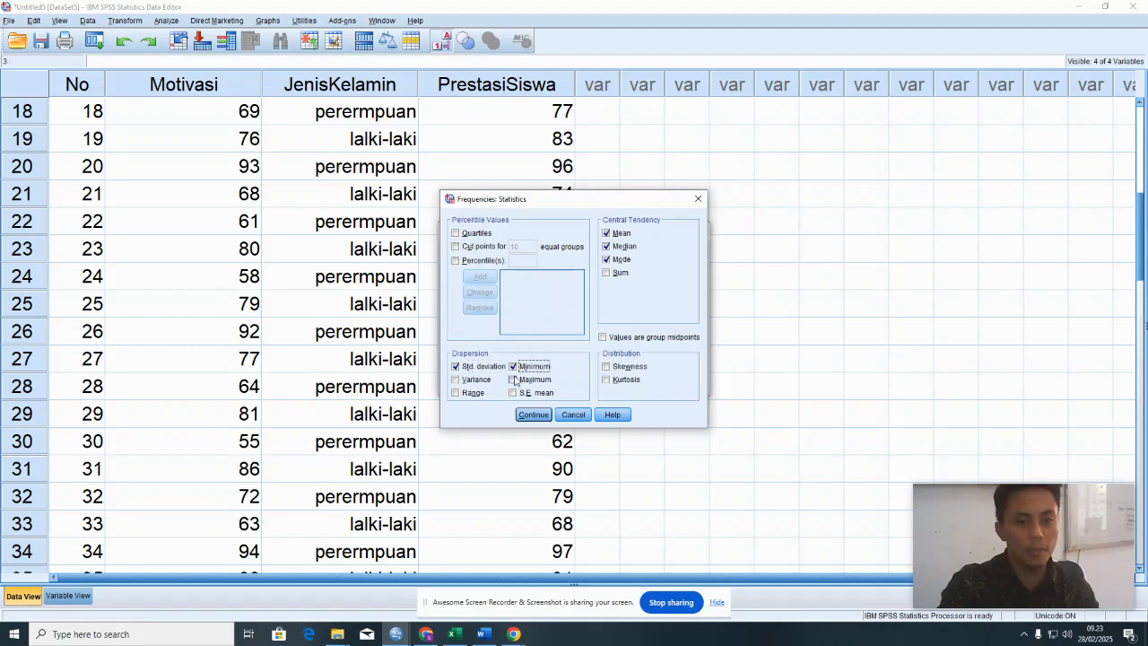
left_click(516, 380)
left_click(483, 380)
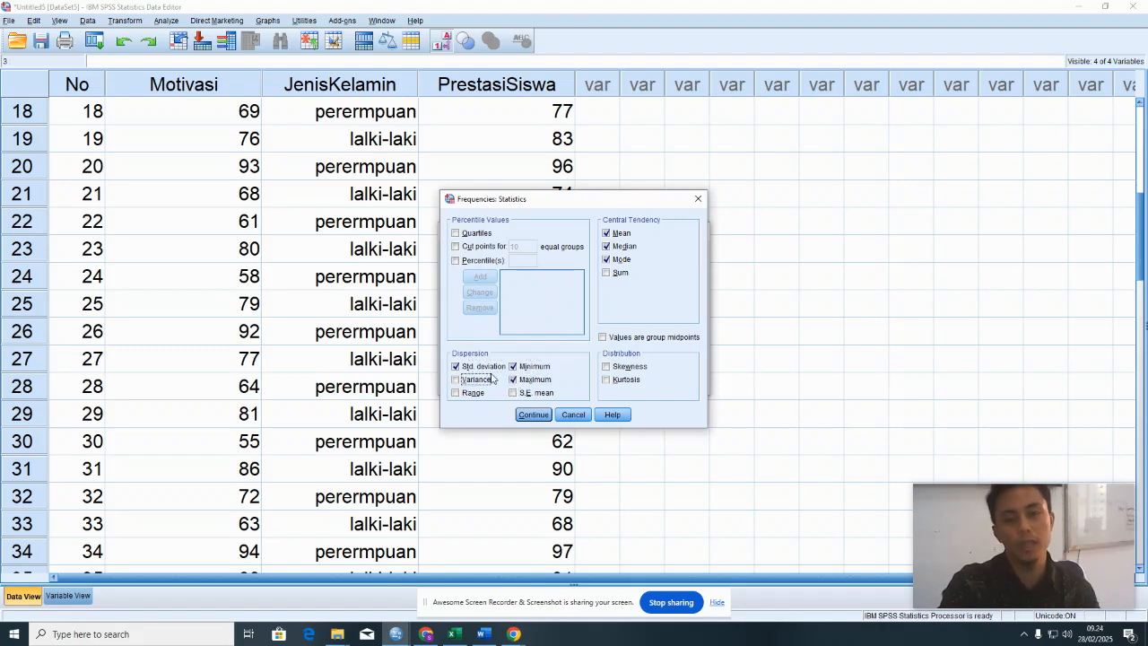
left_click(523, 383)
left_click(523, 382)
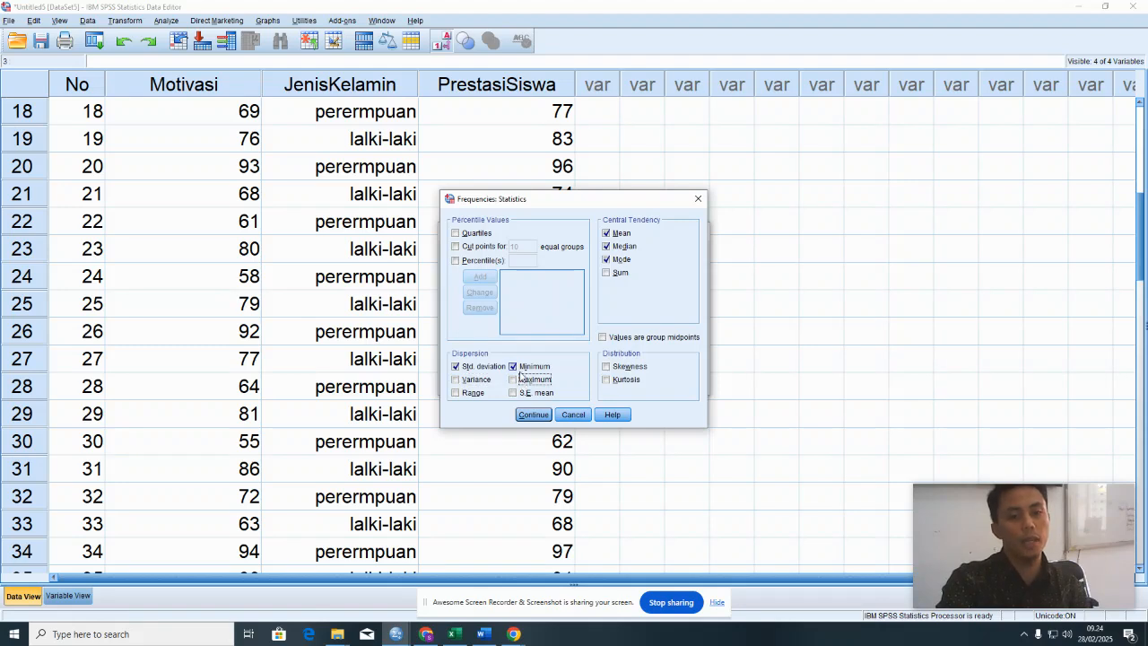
left_click(522, 367)
left_click(482, 367)
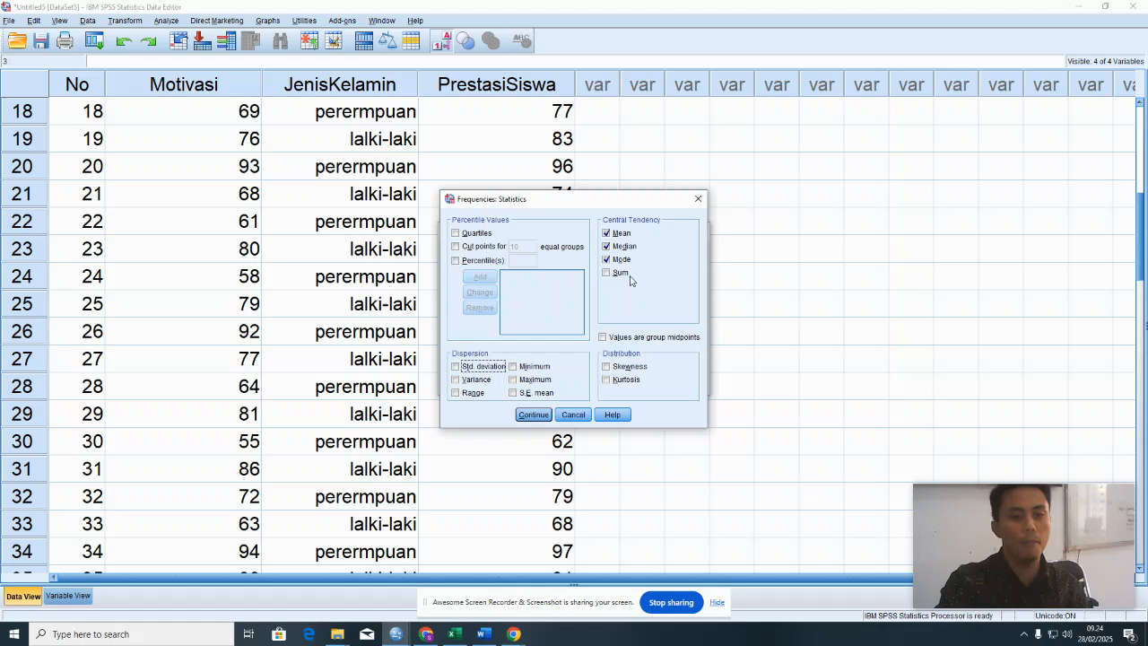
- Accept the chosen statistics and run the Frequencies analysis
left_click(538, 416)
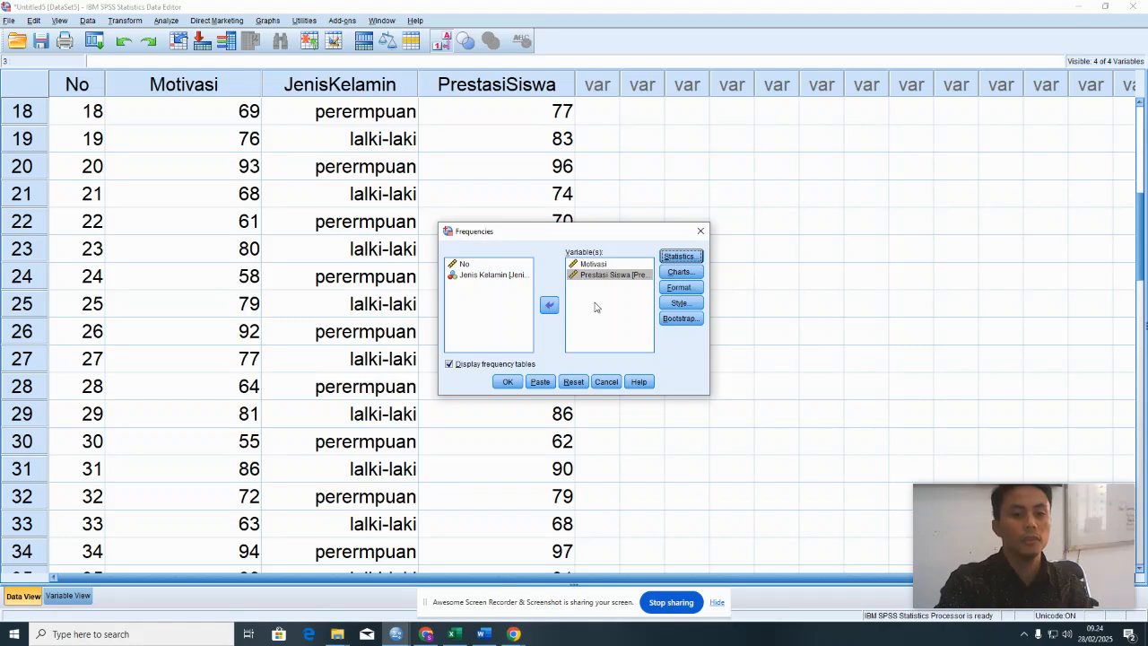
left_click(507, 382)
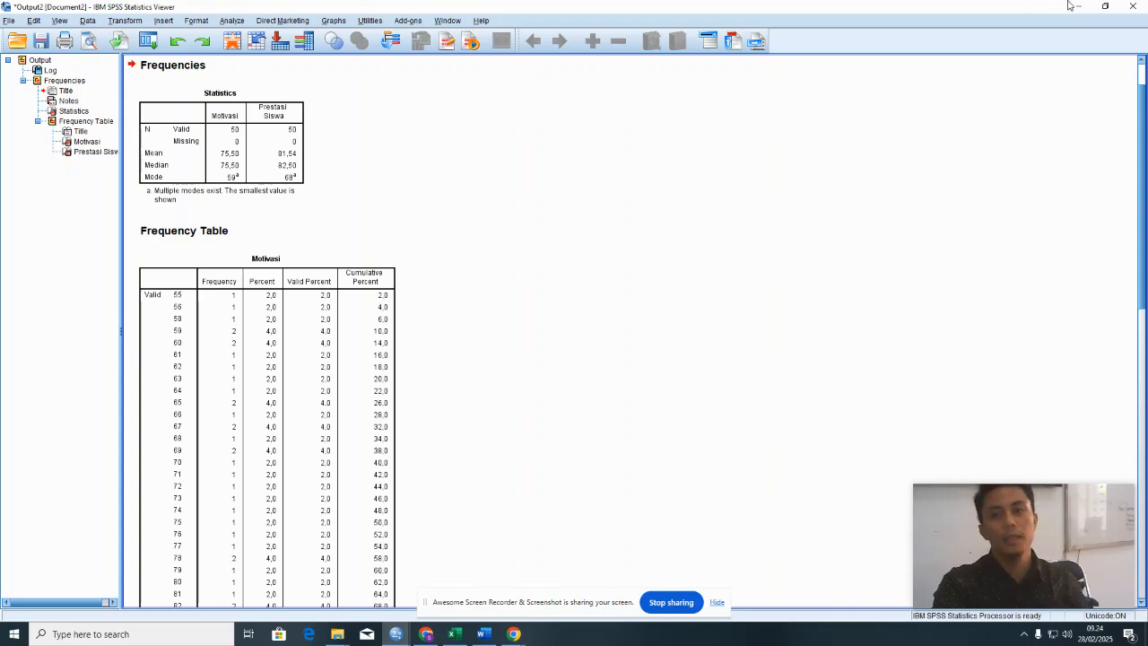
- Shrink the output and data windows to view them separately, and maximize the output window again
left_click(1106, 8)
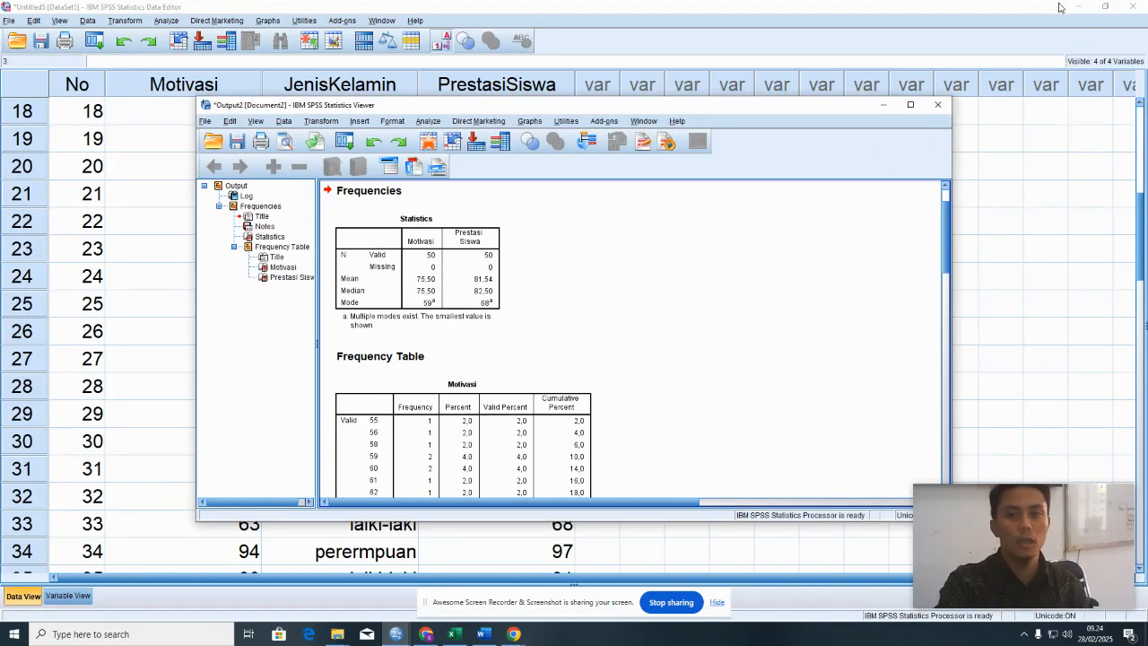
left_click_drag(789, 113, 806, 118)
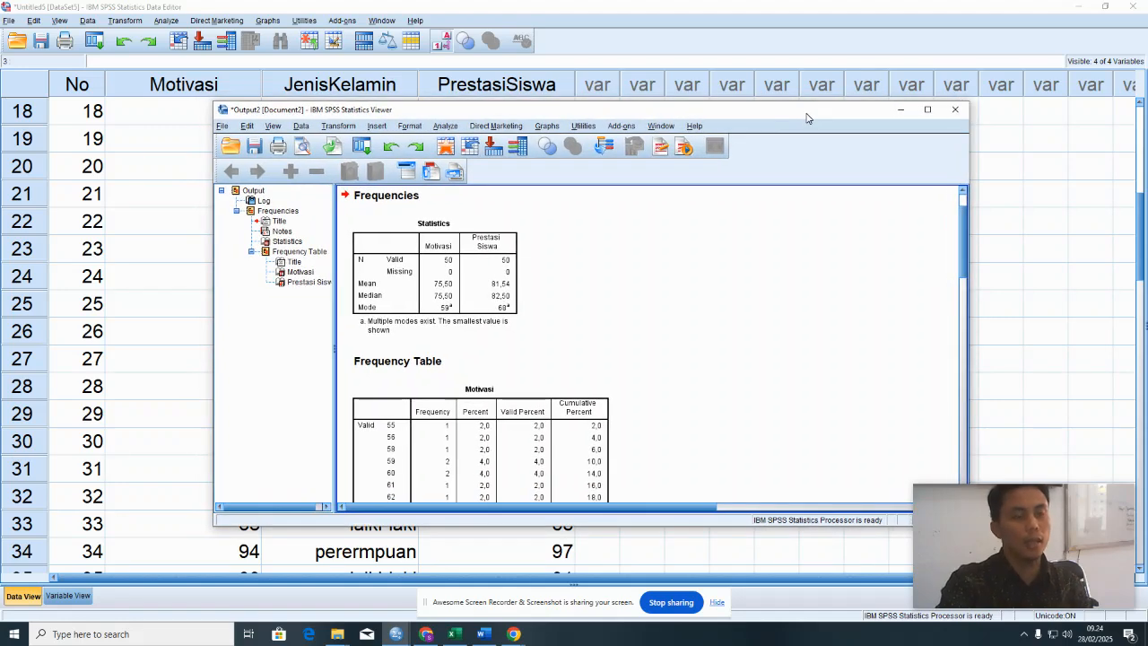
left_click(790, 27)
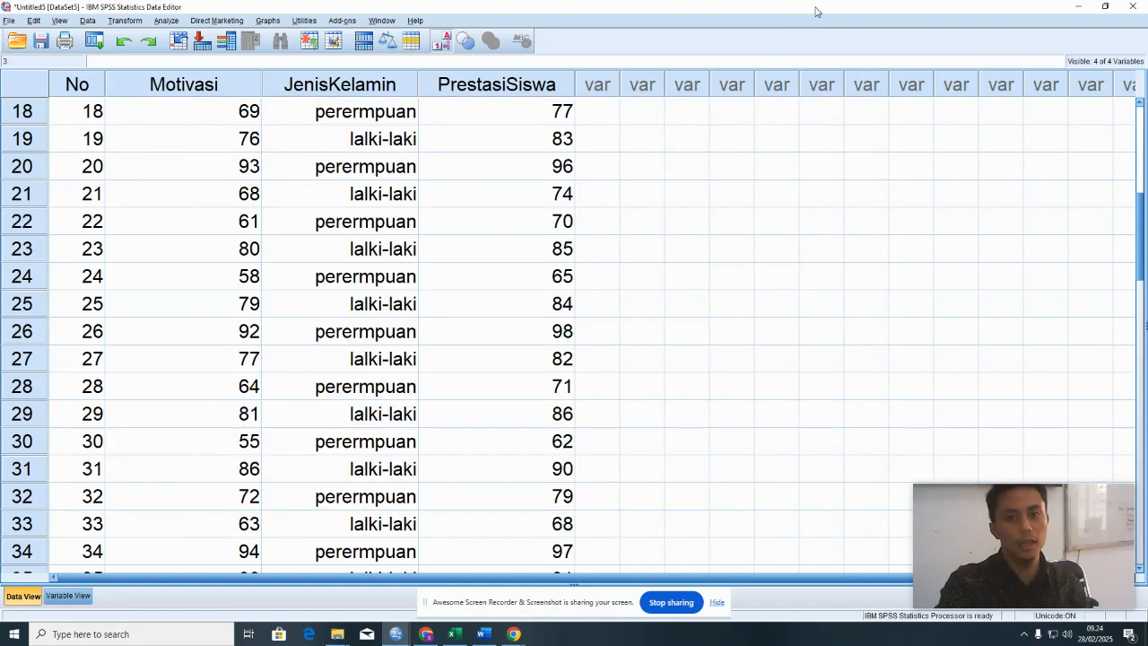
left_click(1105, 7)
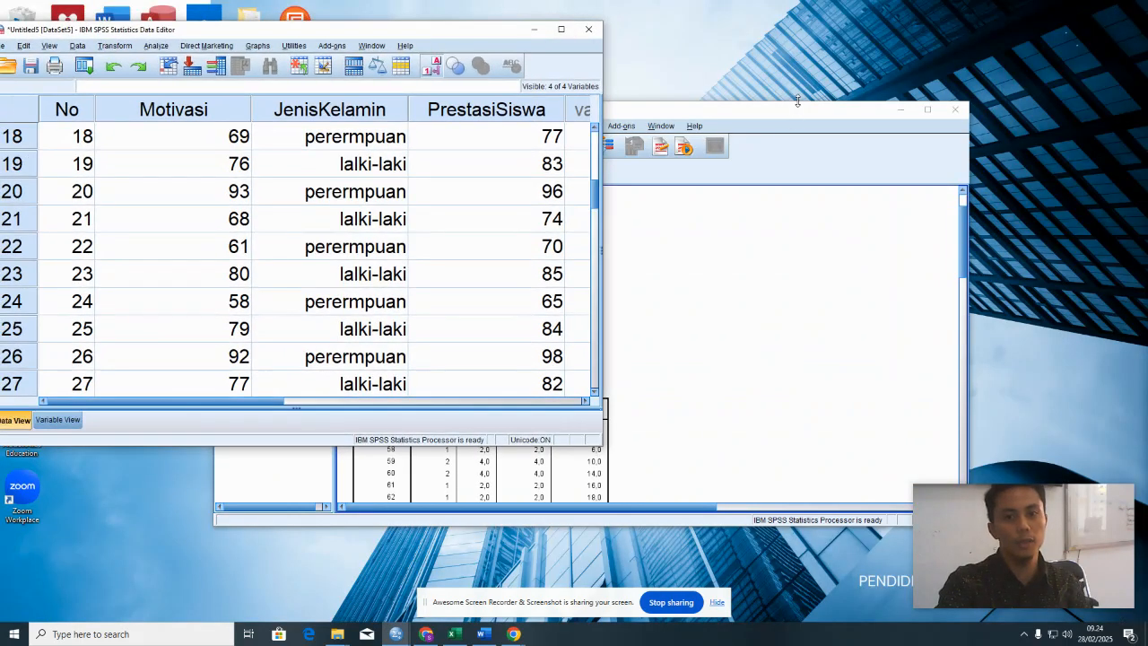
left_click(798, 117)
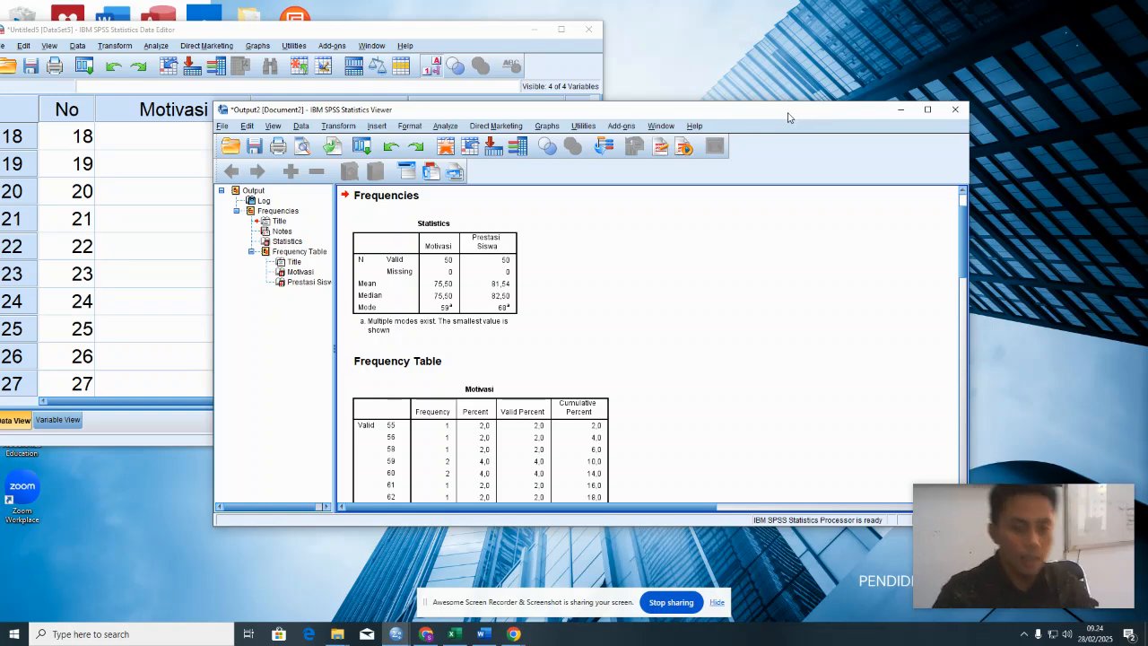
left_click(924, 111)
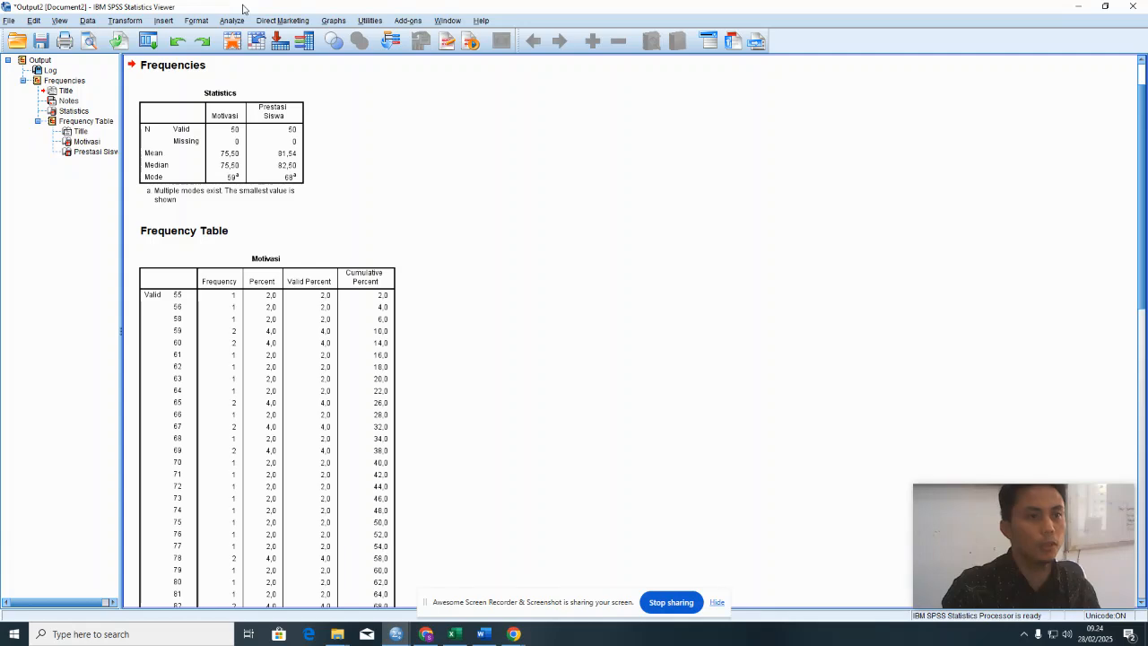
- Review the frequency tables for Motivasi and Prestasi Siswa and select the Statistics table
scroll(347, 141, "down", 5)
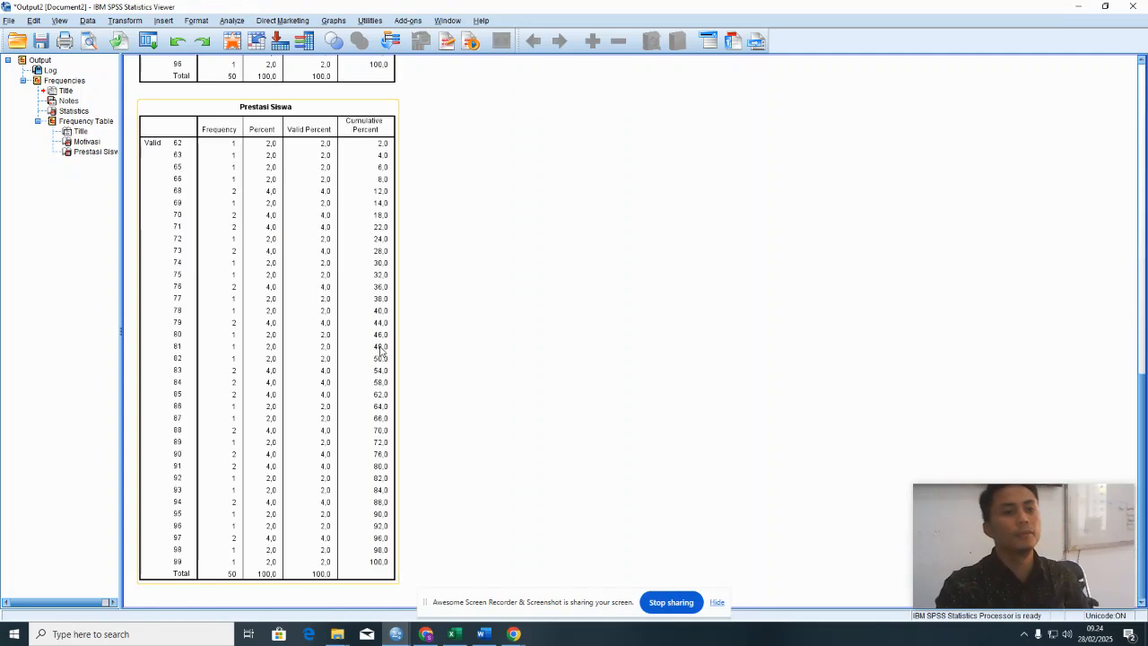
scroll(381, 351, "up", 6)
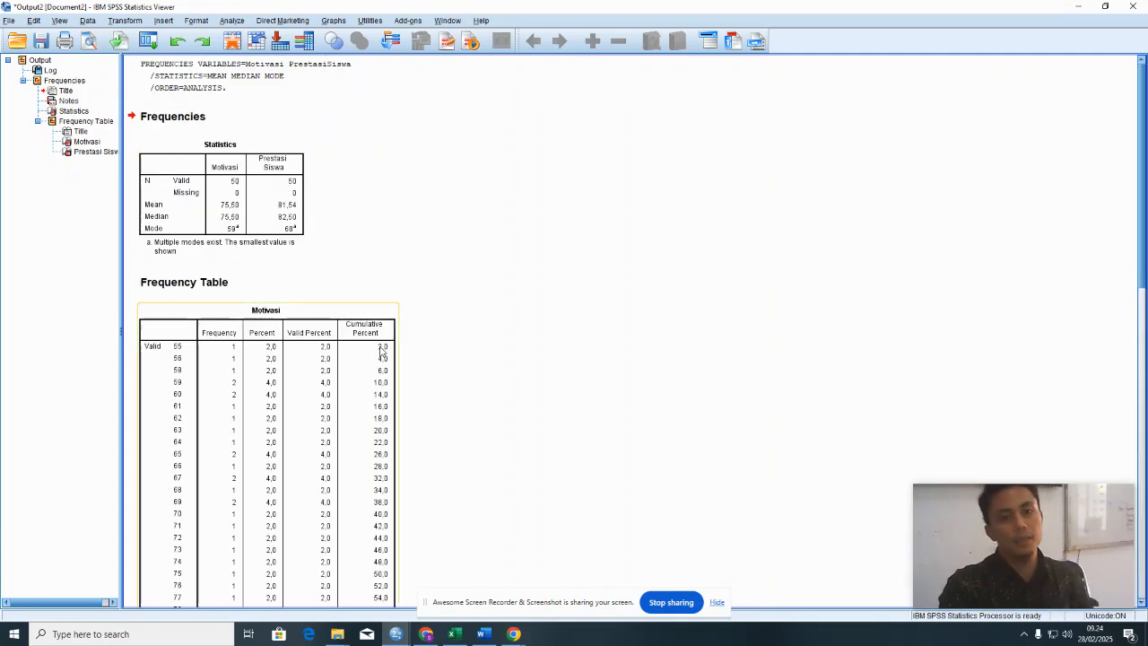
left_click(276, 198)
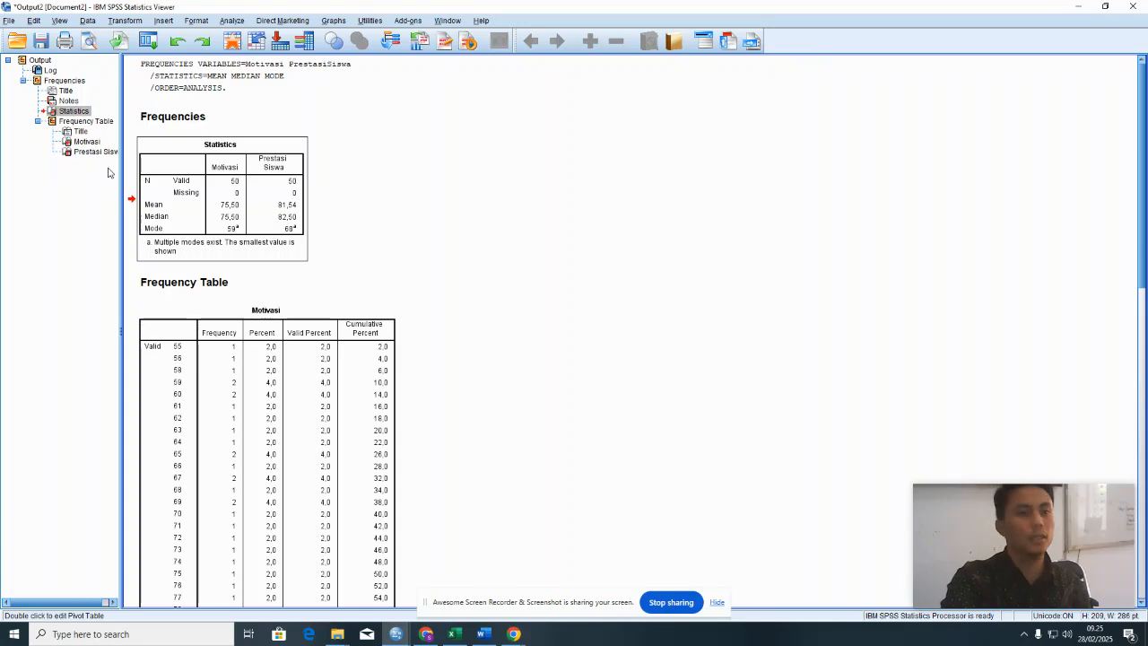
- Export all output objects as a Word/RTF (*.doc) document named OUTPUT.doc
left_click(11, 22)
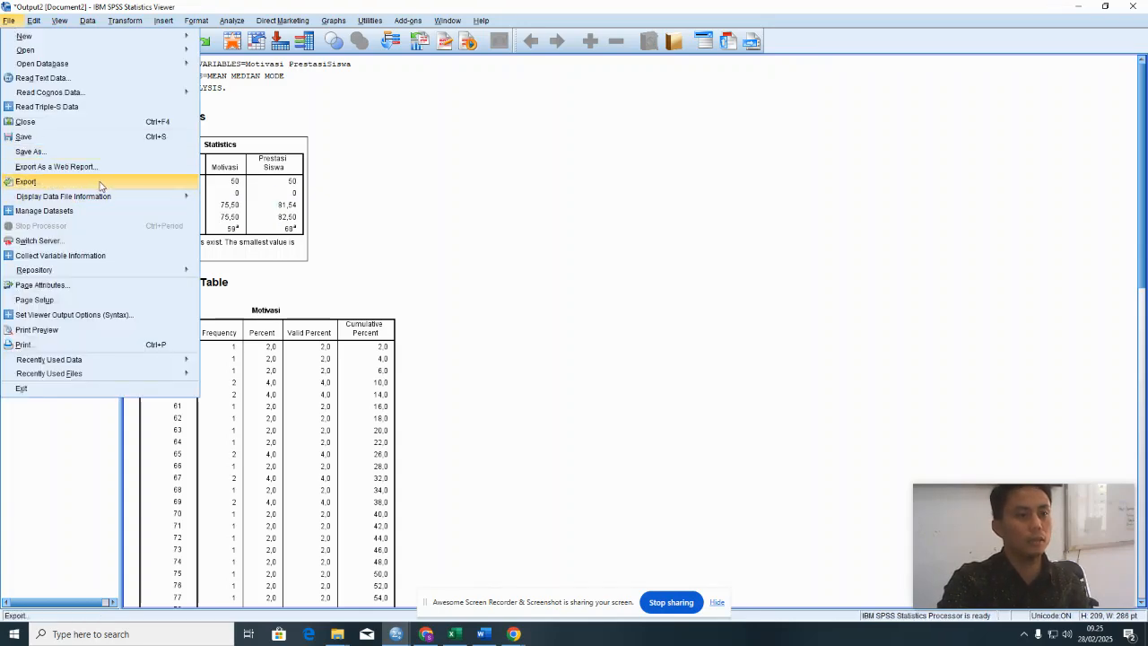
left_click(126, 184)
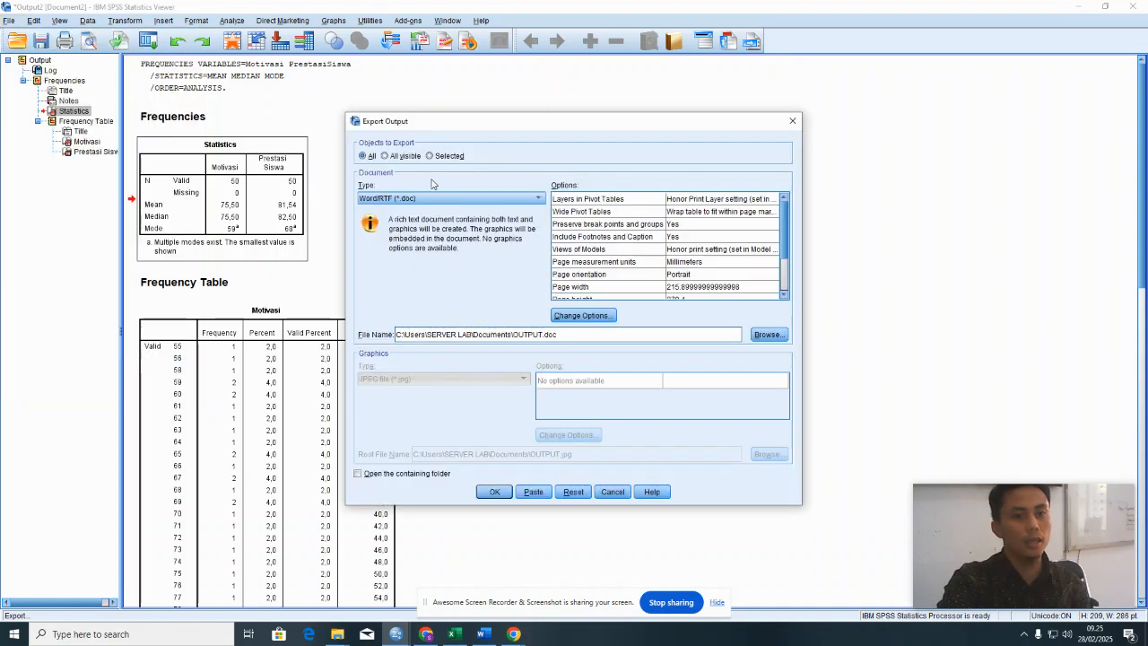
left_click(420, 201)
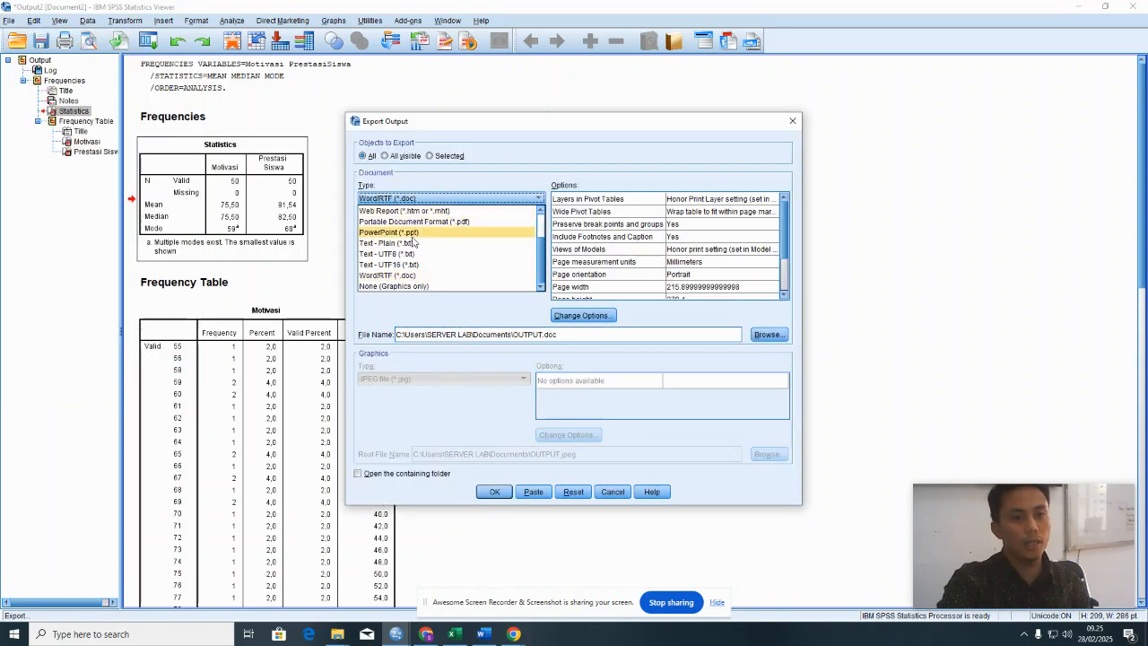
left_click(409, 275)
left_click(493, 492)
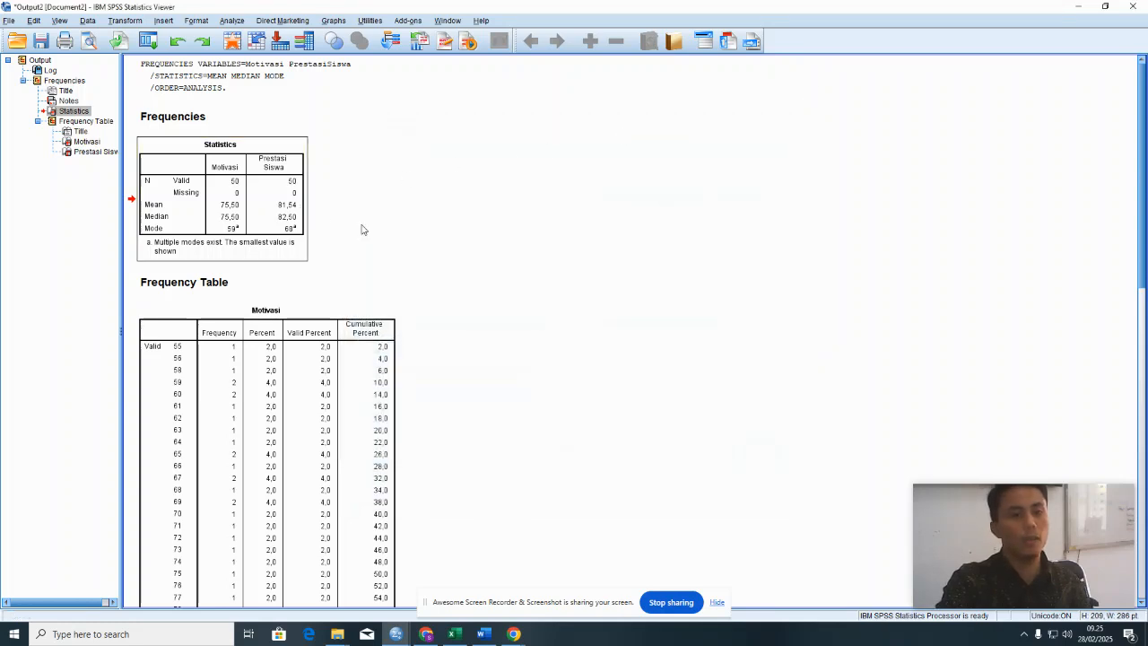
- Copy the Statistics table from the output and paste it into the blank Word document
left_click(444, 237)
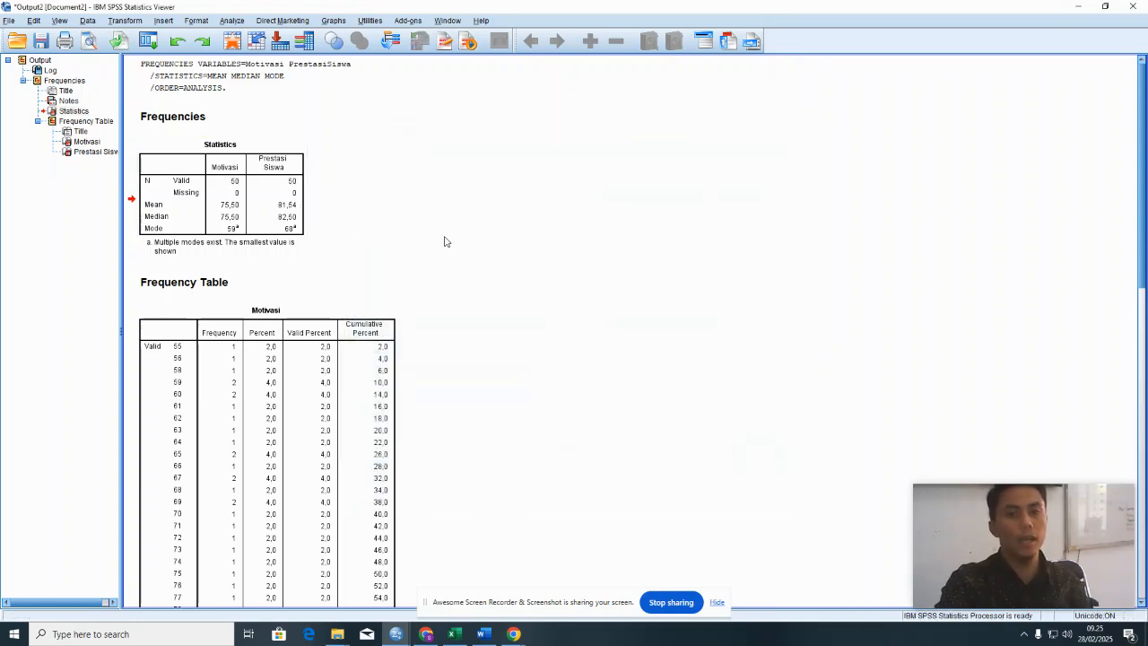
left_click(266, 203)
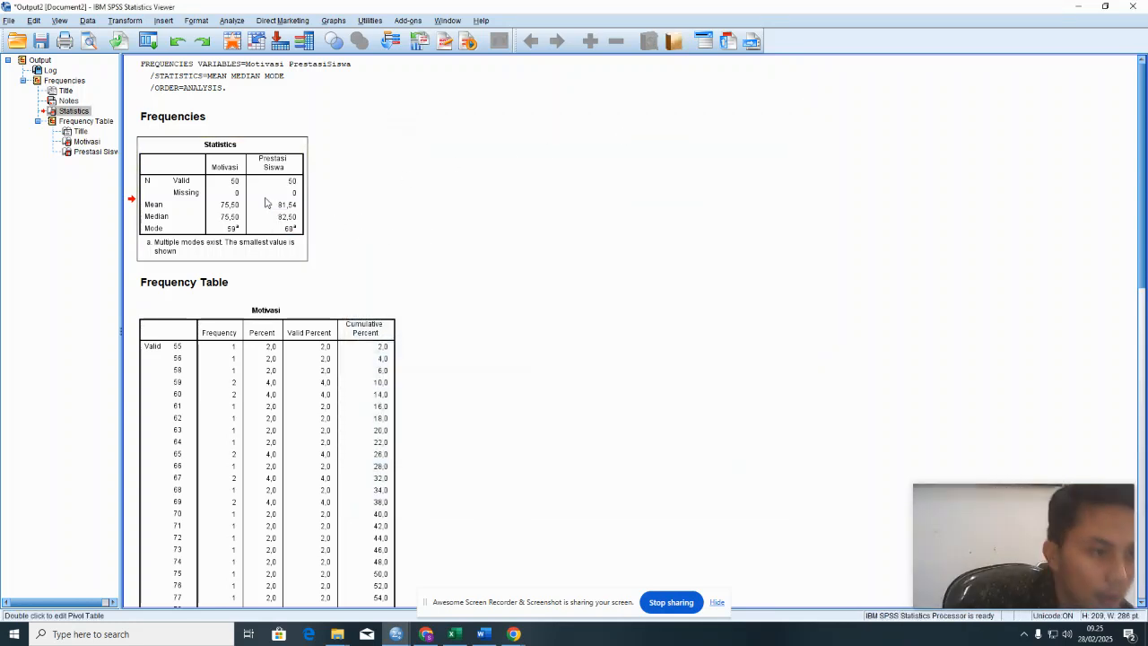
right_click(265, 200)
left_click(277, 223)
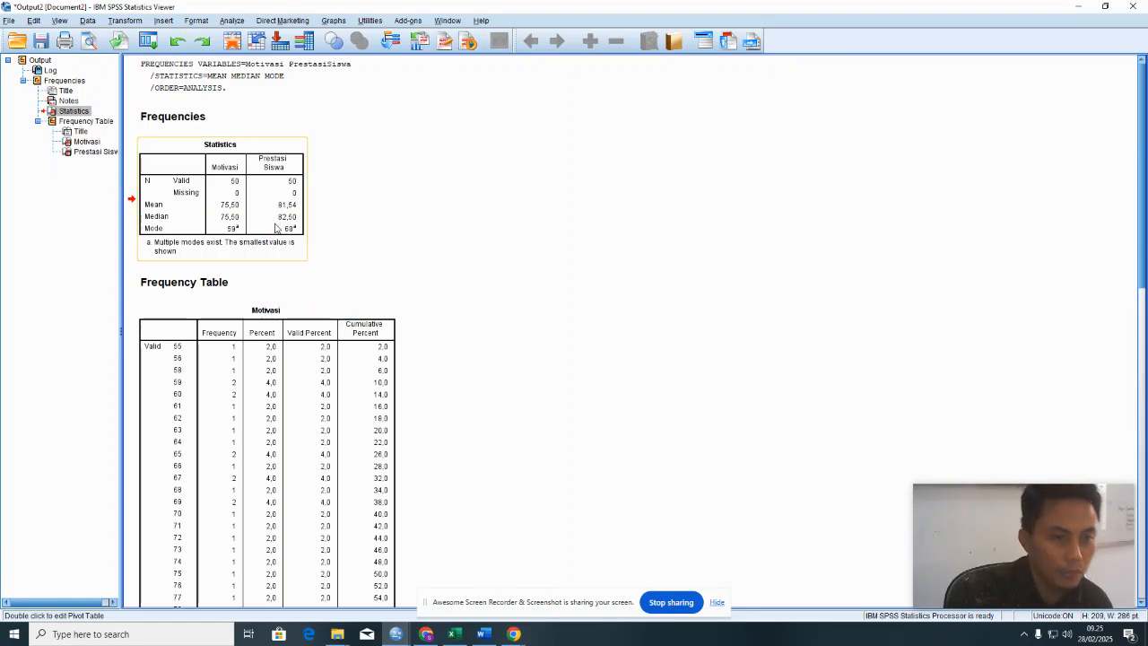
left_click(484, 634)
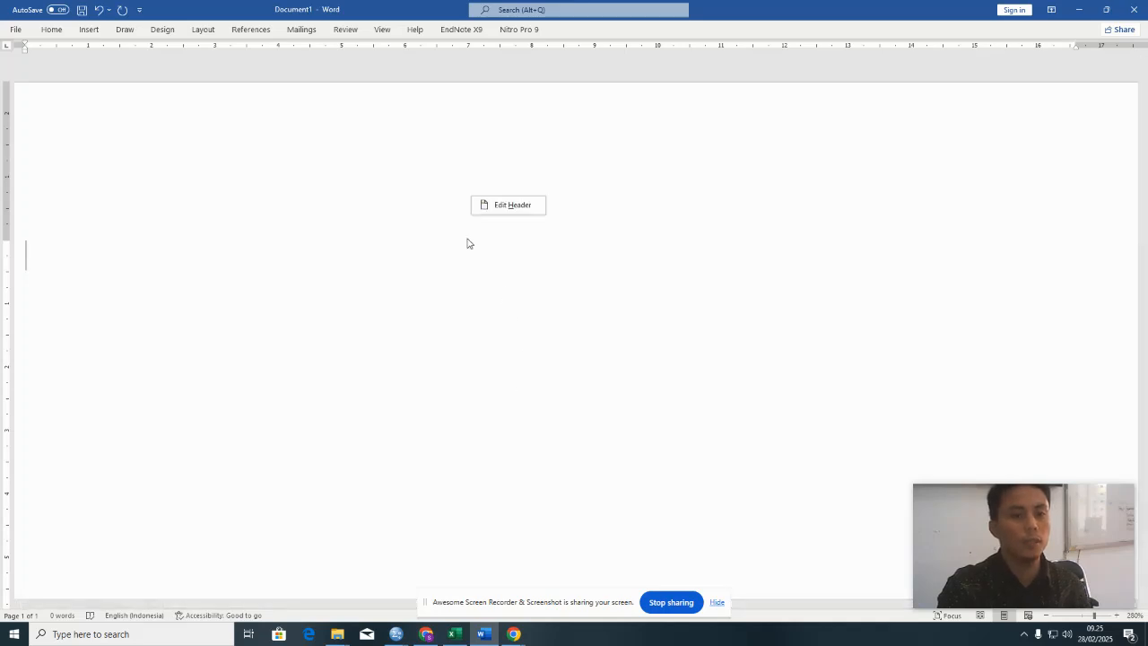
key("ctrl+v")
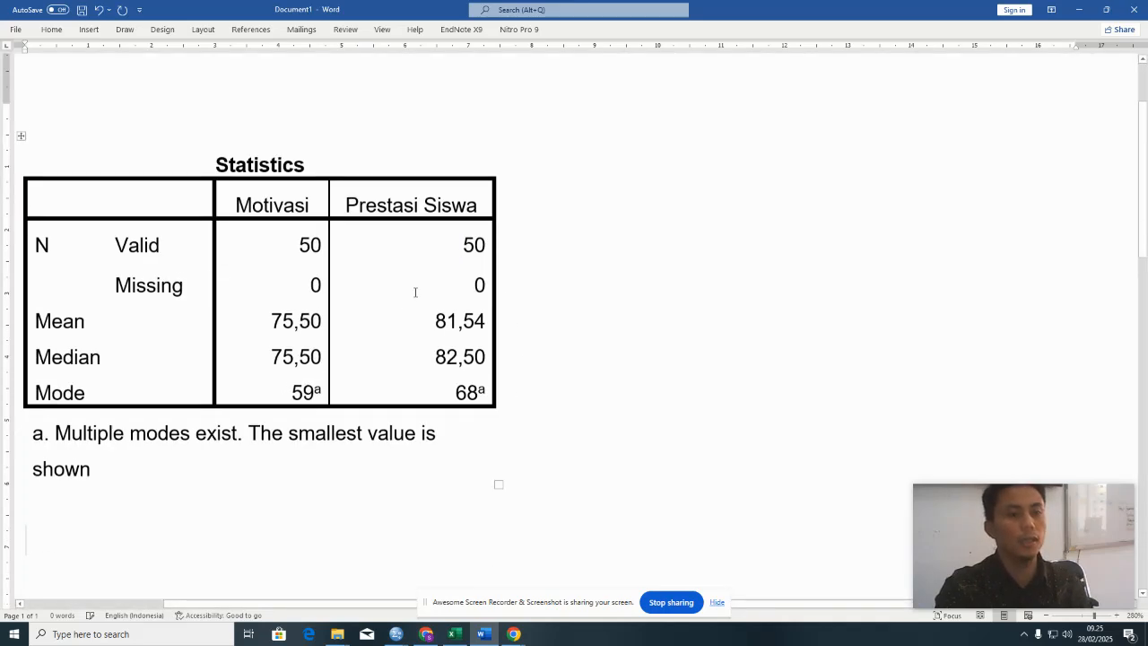